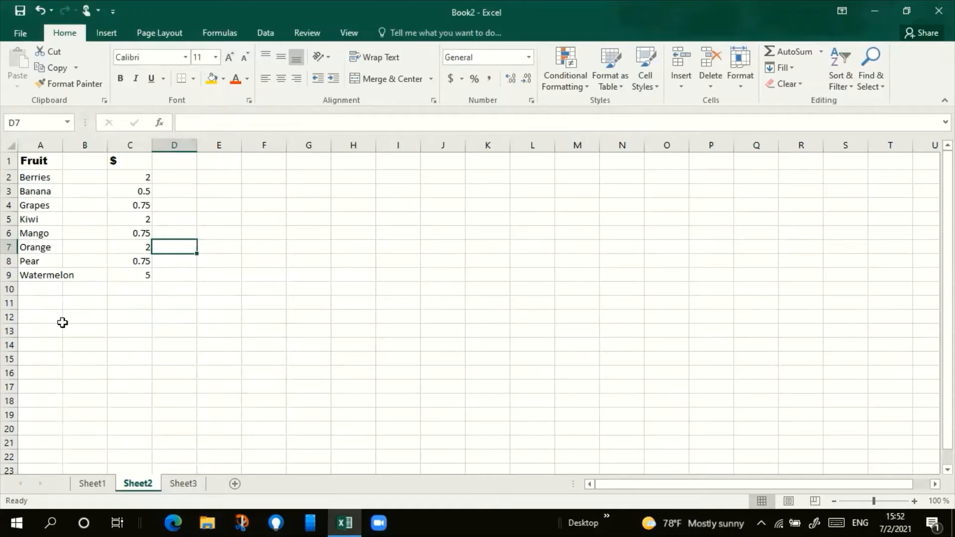
Step: Apply bold, italic and underline to the fruit names in A2:A9
{"action": "left_click", "coordinate": [90, 234]}
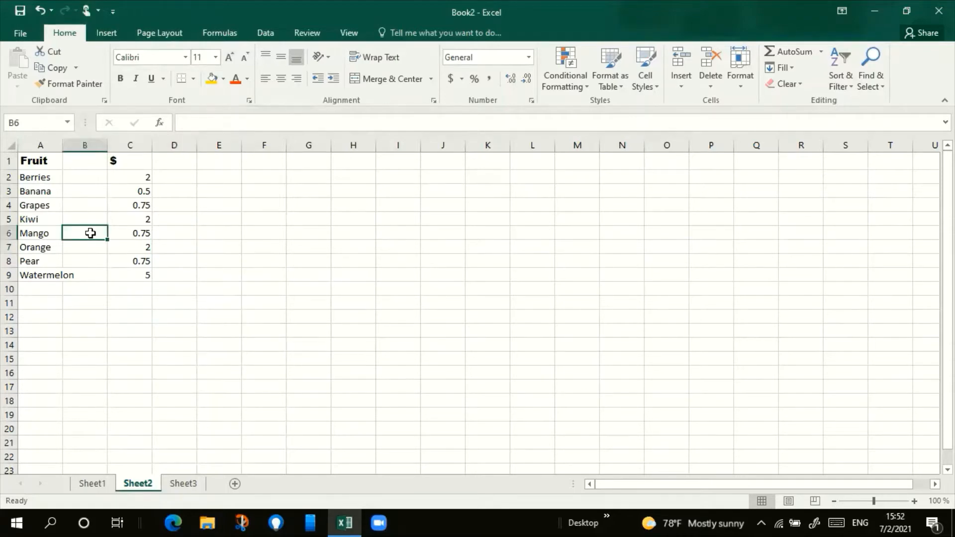
{"action": "left_click_drag", "start_coordinate": [58, 160], "coordinate": [57, 273]}
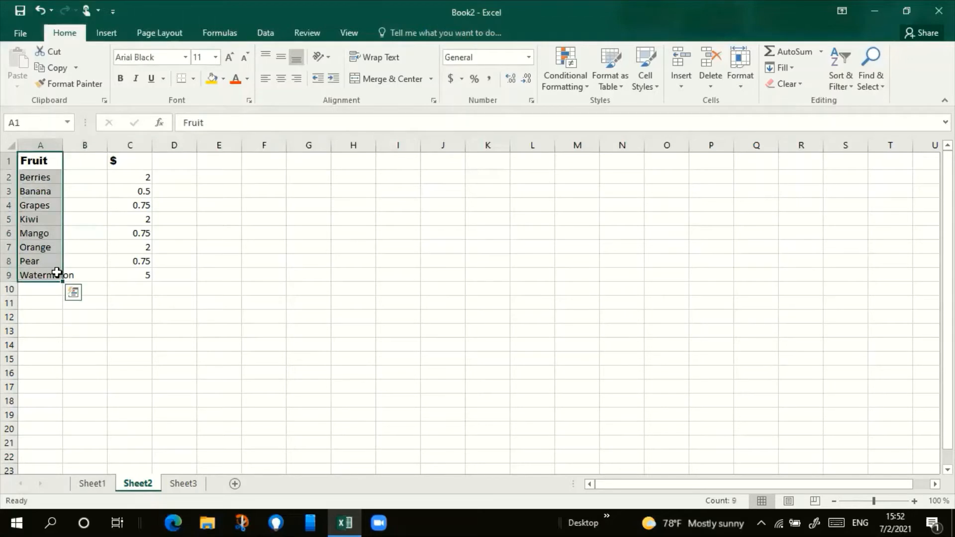
{"action": "left_click", "coordinate": [249, 101]}
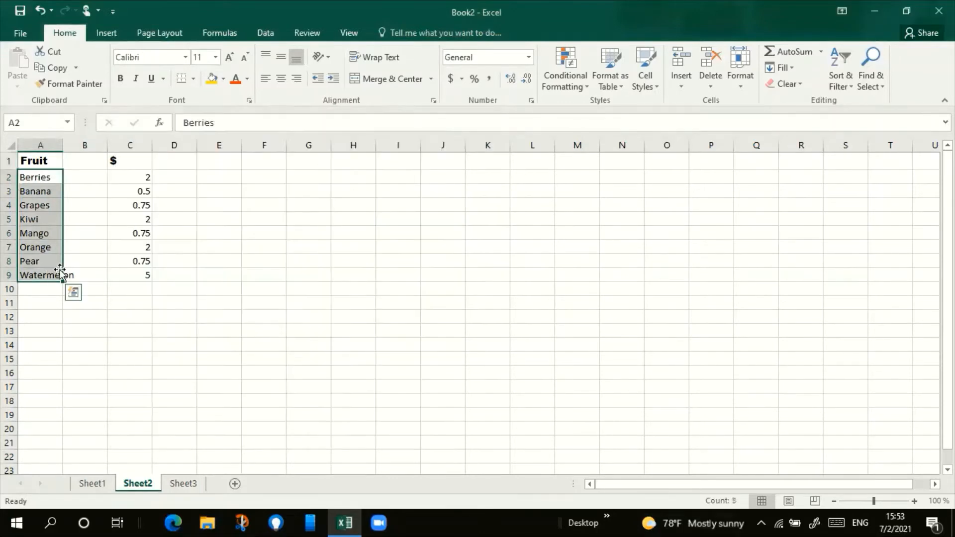
{"action": "left_click", "coordinate": [120, 78]}
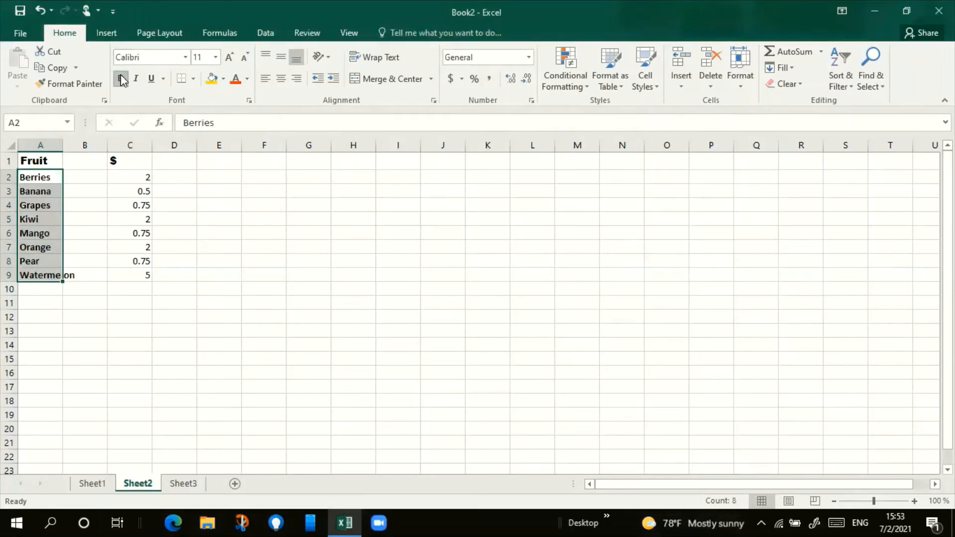
{"action": "left_click", "coordinate": [135, 80]}
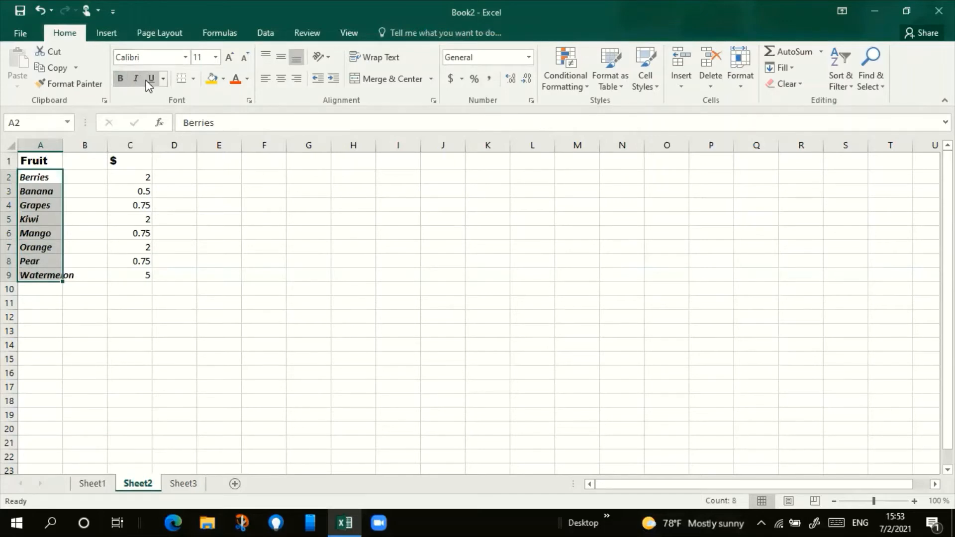
{"action": "left_click", "coordinate": [149, 80]}
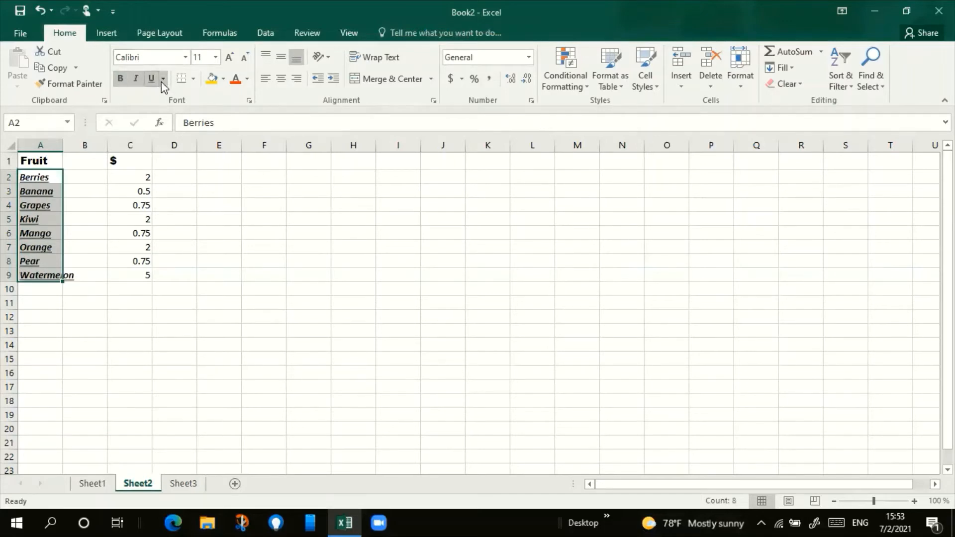
Step: Remove the underline, italic and bold formatting from the fruit names in A2:A9
{"action": "left_click", "coordinate": [150, 79]}
{"action": "left_click", "coordinate": [135, 80]}
{"action": "left_click", "coordinate": [121, 79]}
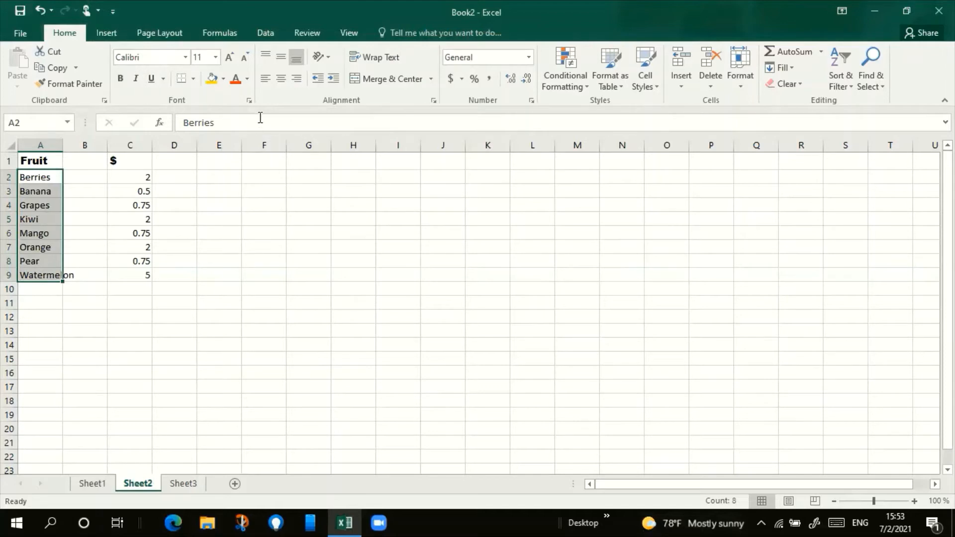
Step: Try the Strikethrough, Superscript and Subscript font effects for A2:A9 in Format Cells, and clear them all before confirming
{"action": "left_click", "coordinate": [249, 101]}
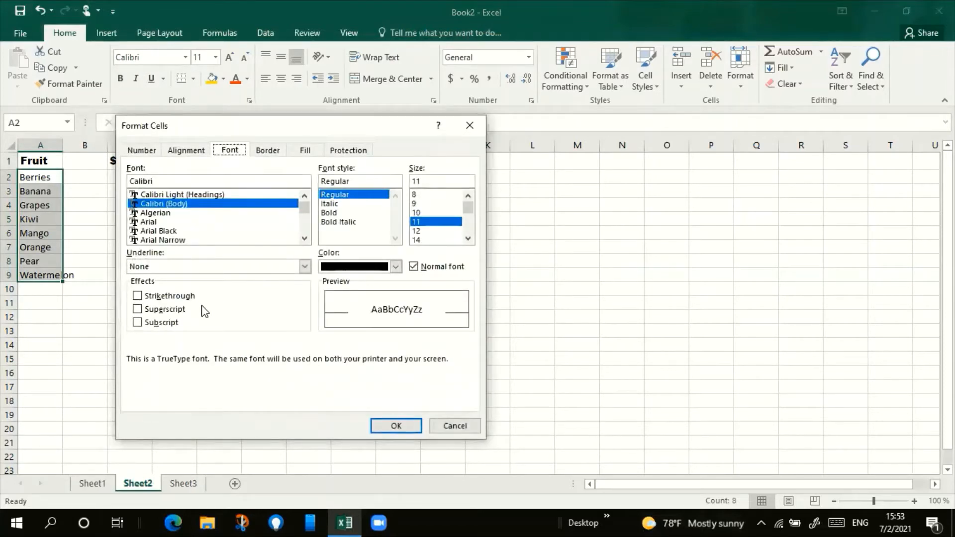
{"action": "left_click", "coordinate": [191, 297]}
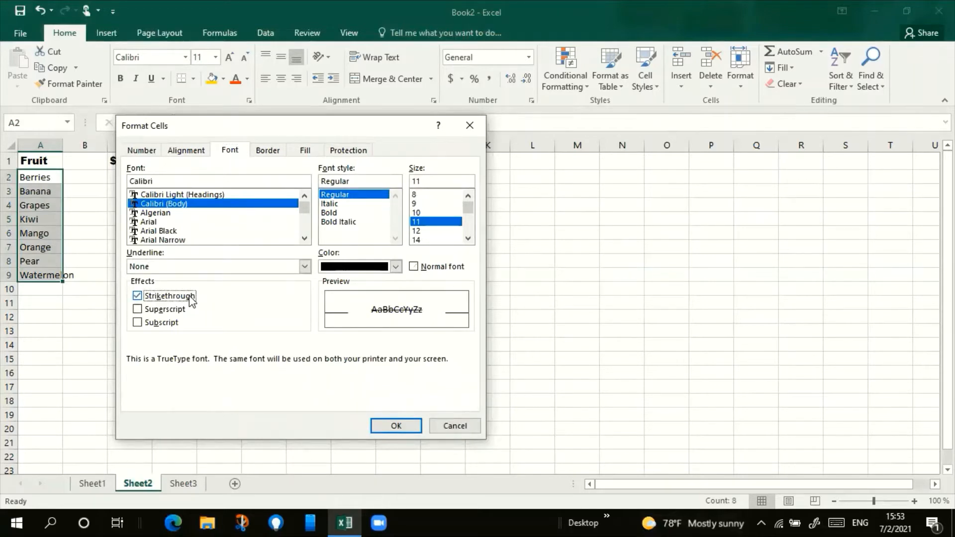
{"action": "left_click", "coordinate": [179, 309]}
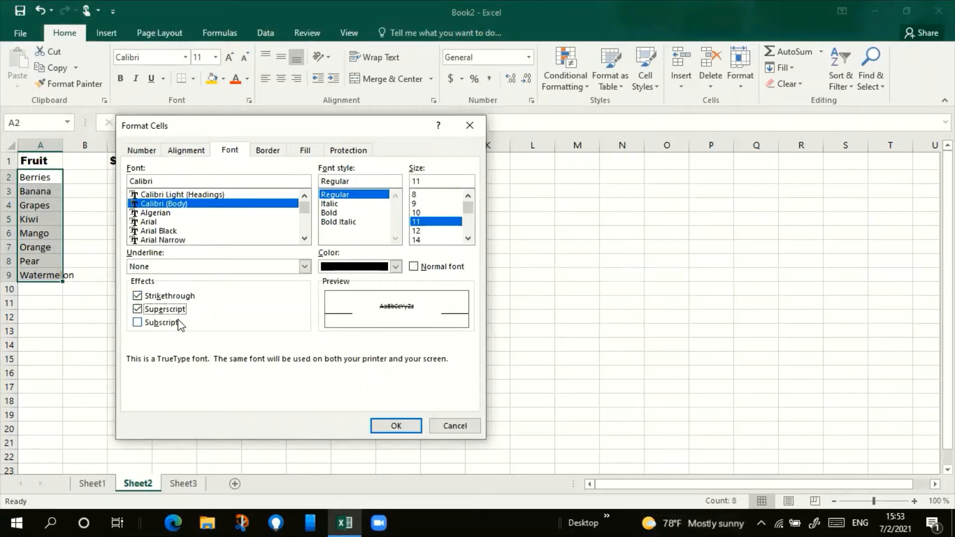
{"action": "left_click", "coordinate": [177, 322]}
{"action": "left_click", "coordinate": [146, 324]}
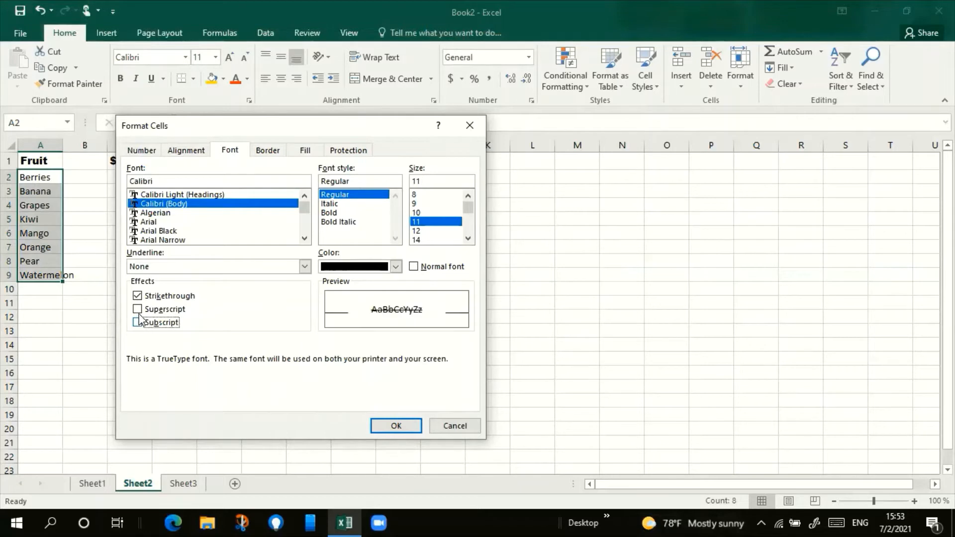
{"action": "left_click", "coordinate": [139, 309]}
{"action": "left_click", "coordinate": [137, 309]}
{"action": "left_click", "coordinate": [137, 296]}
{"action": "left_click", "coordinate": [389, 425]}
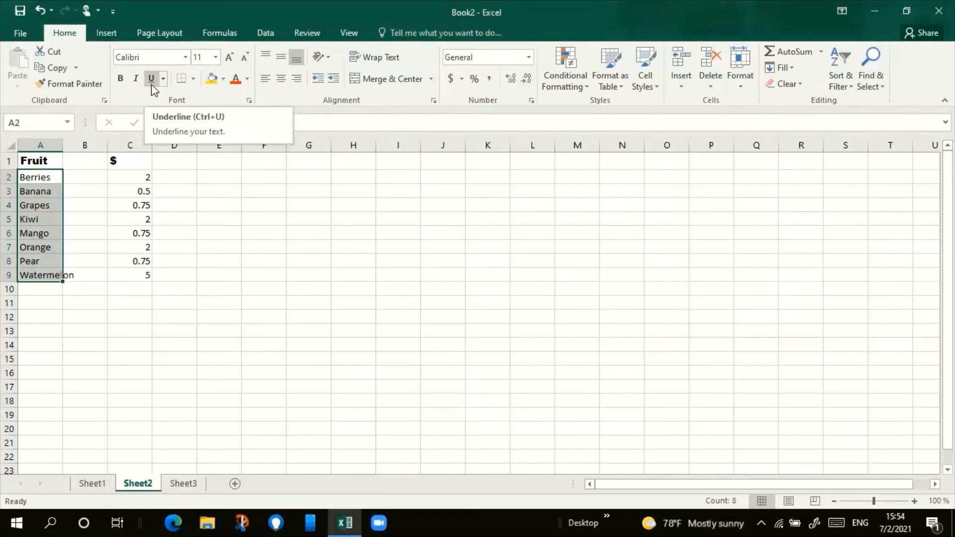
Step: Examine the available border types and the line styles, presets and colour options in the Format Cells border settings
{"action": "left_click", "coordinate": [198, 203]}
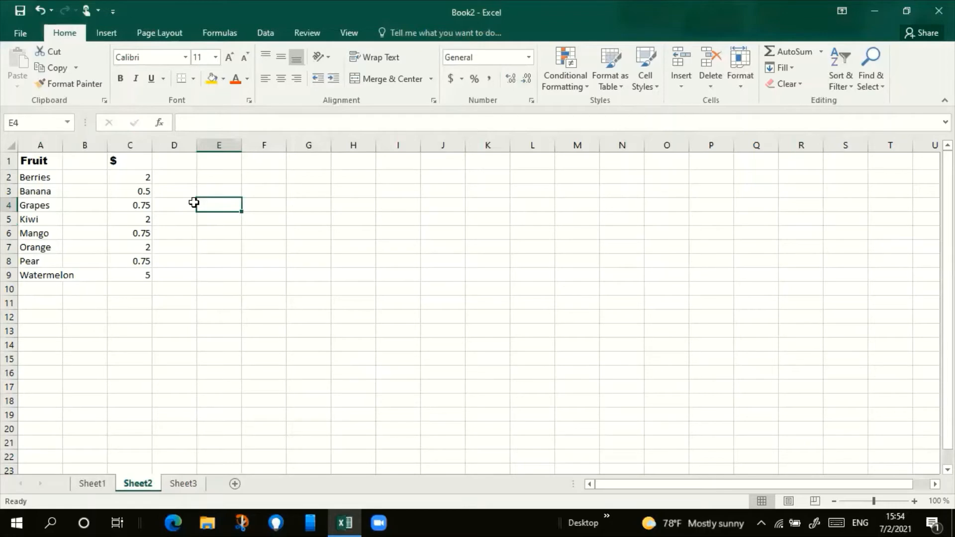
{"action": "left_click", "coordinate": [194, 79]}
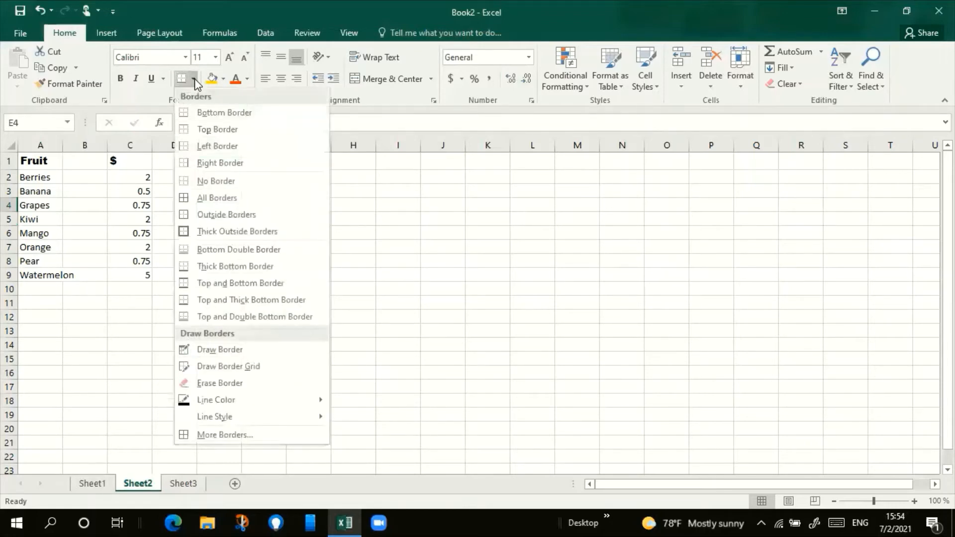
{"action": "left_click", "coordinate": [363, 214]}
{"action": "right_click", "coordinate": [252, 102]}
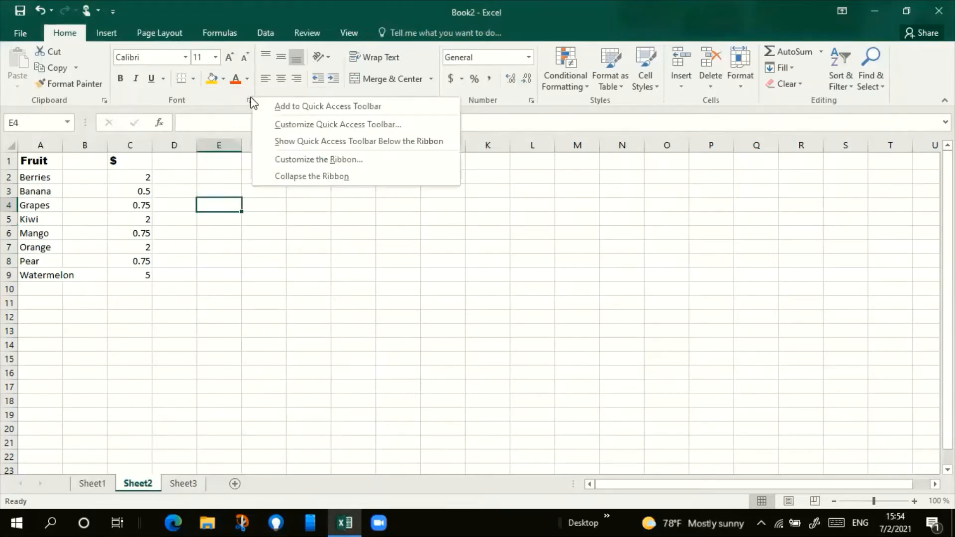
{"action": "left_click", "coordinate": [249, 101]}
{"action": "left_click", "coordinate": [248, 101]}
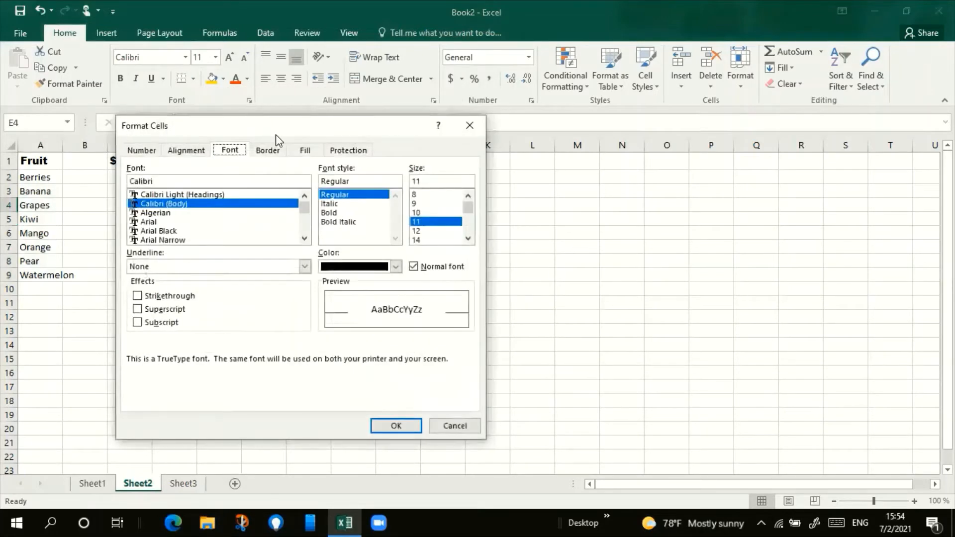
{"action": "left_click", "coordinate": [275, 150]}
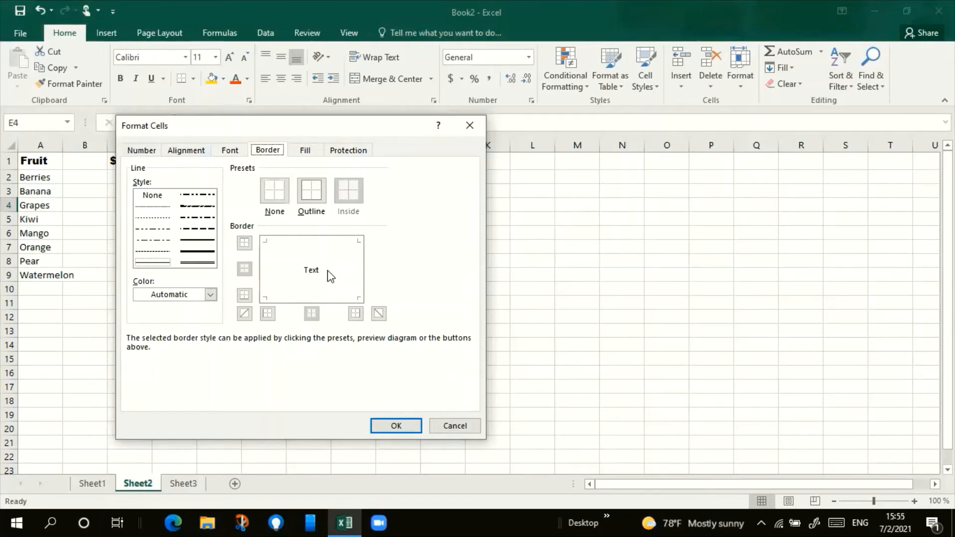
{"action": "left_click", "coordinate": [464, 426]}
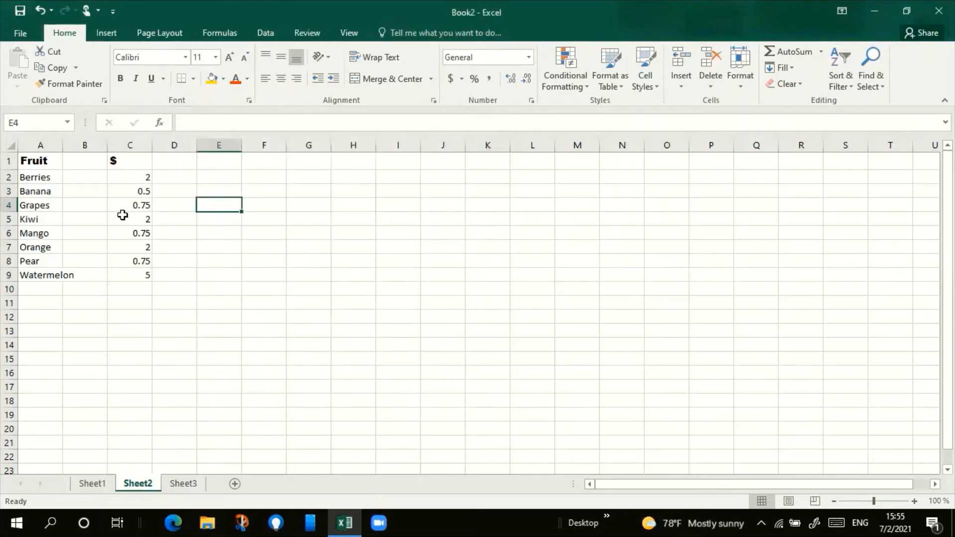
Step: Add a Thick Bottom Border beneath the header cells A1:C1
{"action": "left_click_drag", "start_coordinate": [58, 160], "coordinate": [118, 159]}
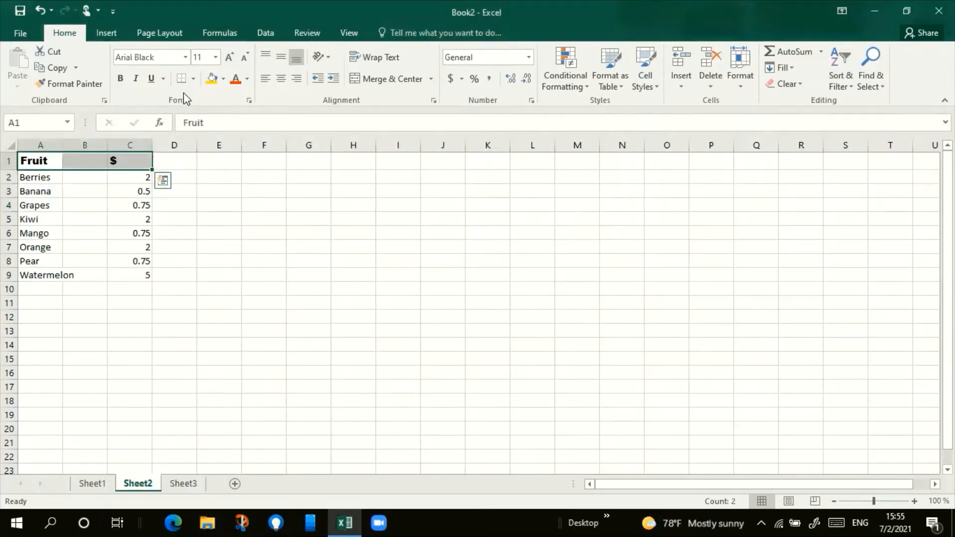
{"action": "left_click", "coordinate": [196, 80]}
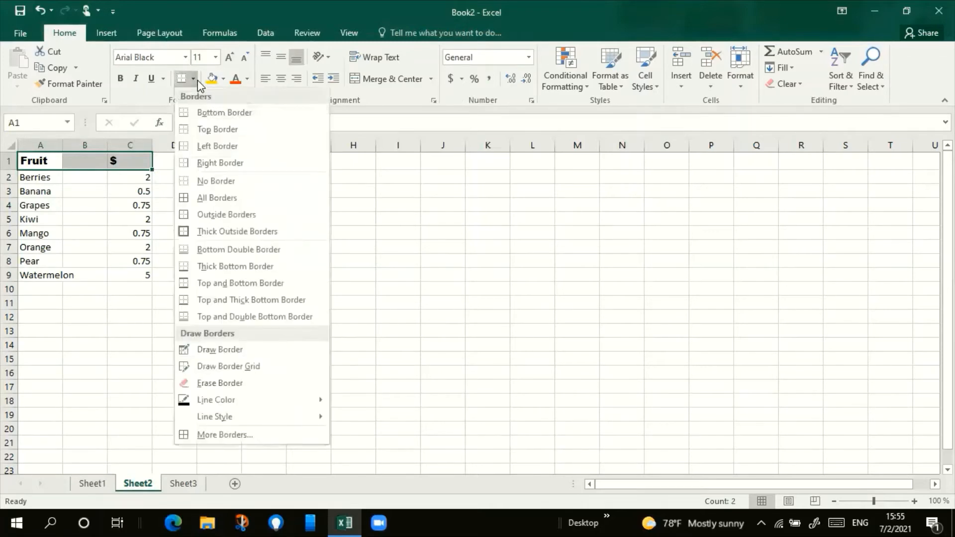
{"action": "left_click", "coordinate": [245, 269]}
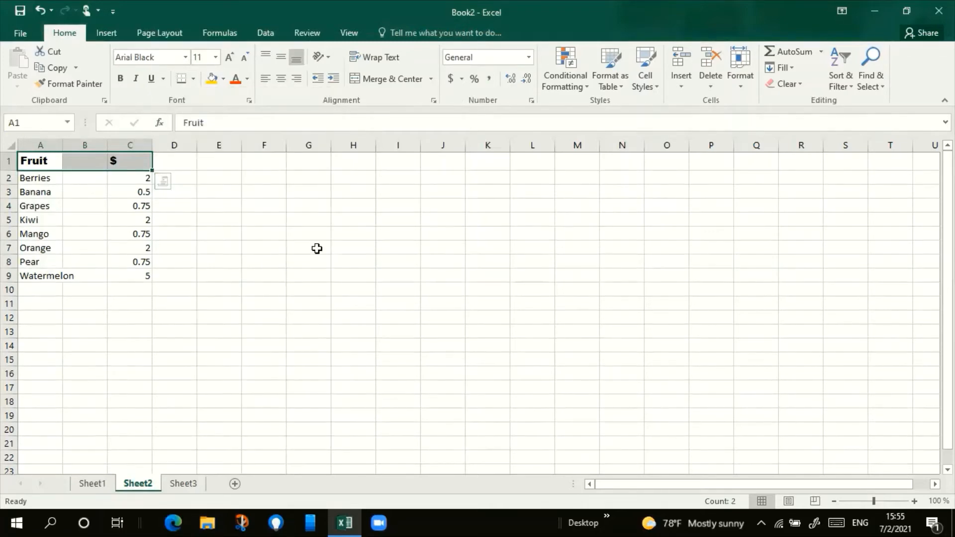
{"action": "left_click", "coordinate": [283, 250]}
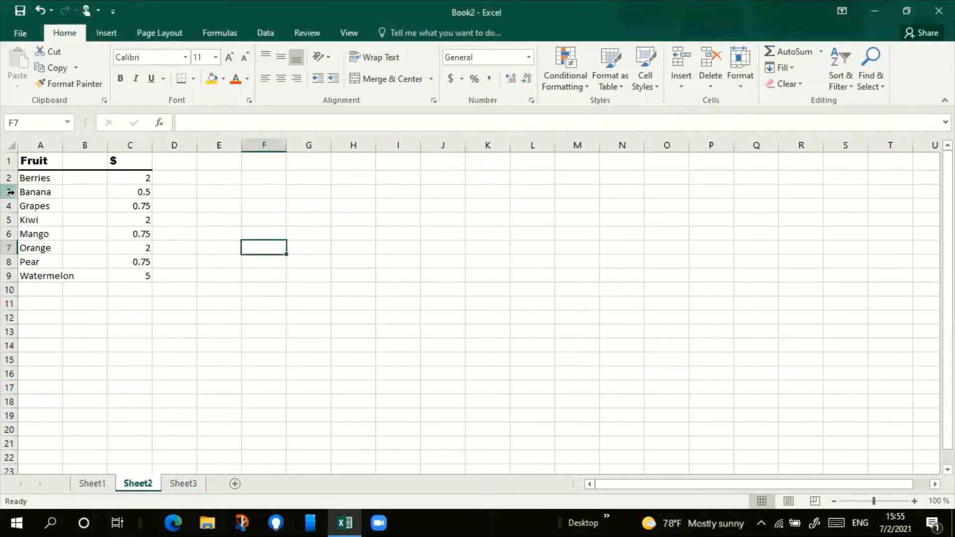
Step: Try making header row 1 about twice as tall, and undo the height change
{"action": "left_click", "coordinate": [10, 161]}
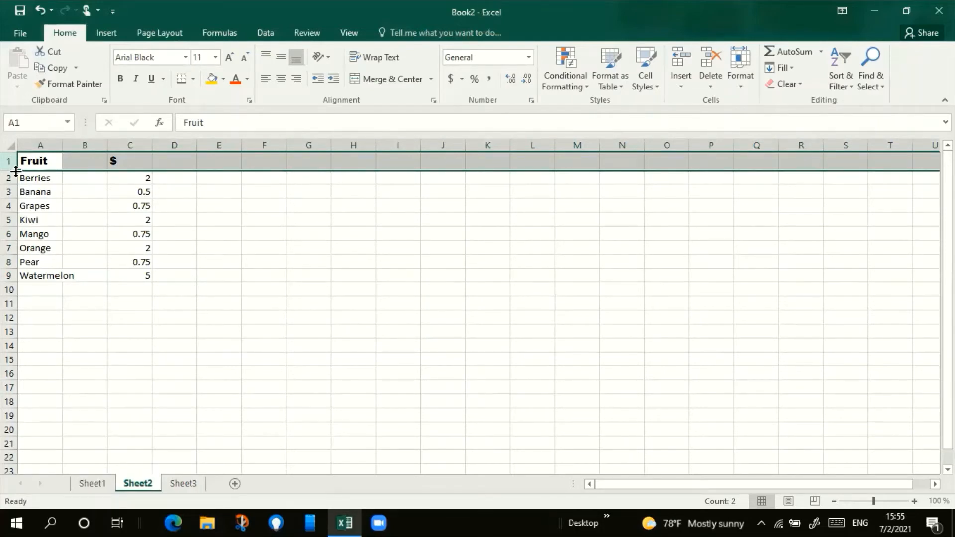
{"action": "left_click_drag", "start_coordinate": [16, 171], "coordinate": [18, 188]}
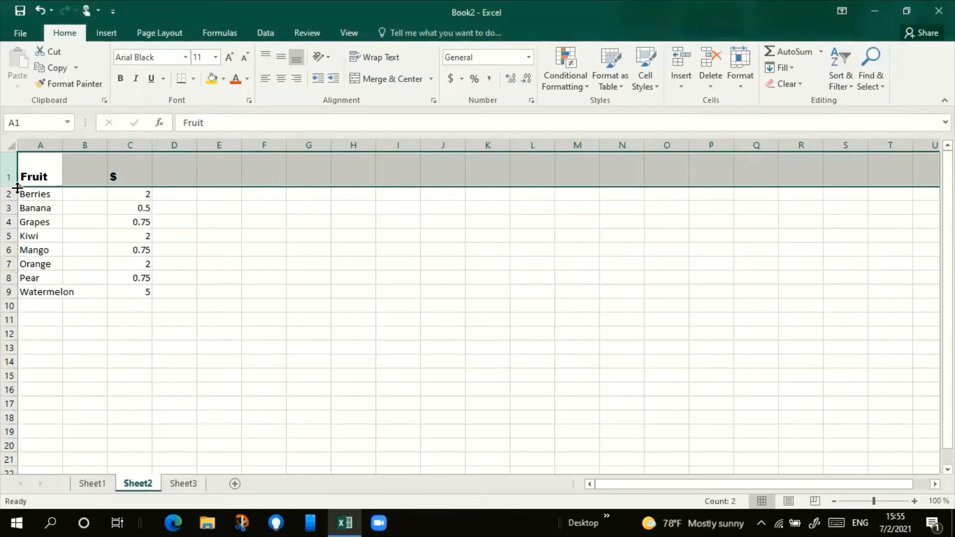
{"action": "key", "text": "ctrl+z"}
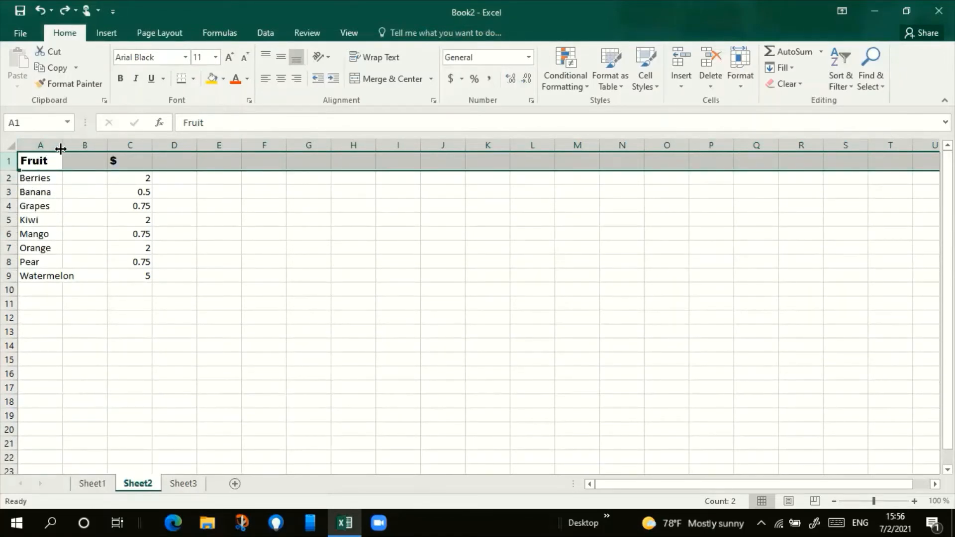
Step: Widen column A to about 12.7 so that the longest fruit name fits
{"action": "left_click", "coordinate": [42, 148]}
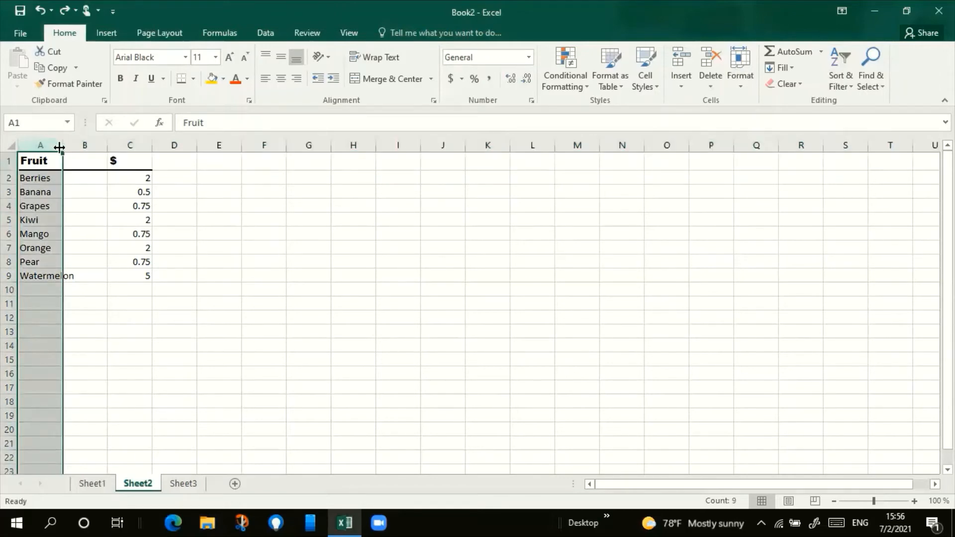
{"action": "left_click_drag", "start_coordinate": [59, 148], "coordinate": [77, 144]}
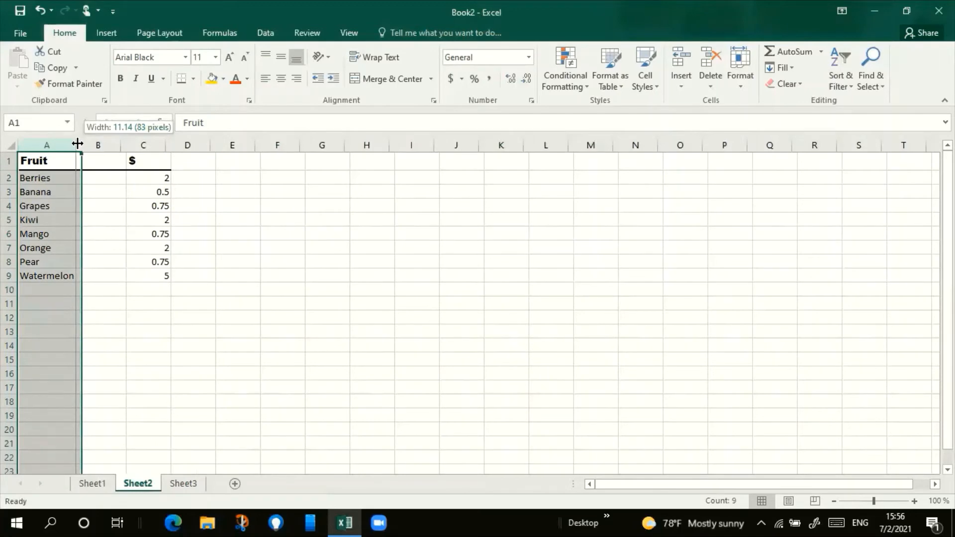
{"action": "left_click_drag", "start_coordinate": [78, 144], "coordinate": [86, 163]}
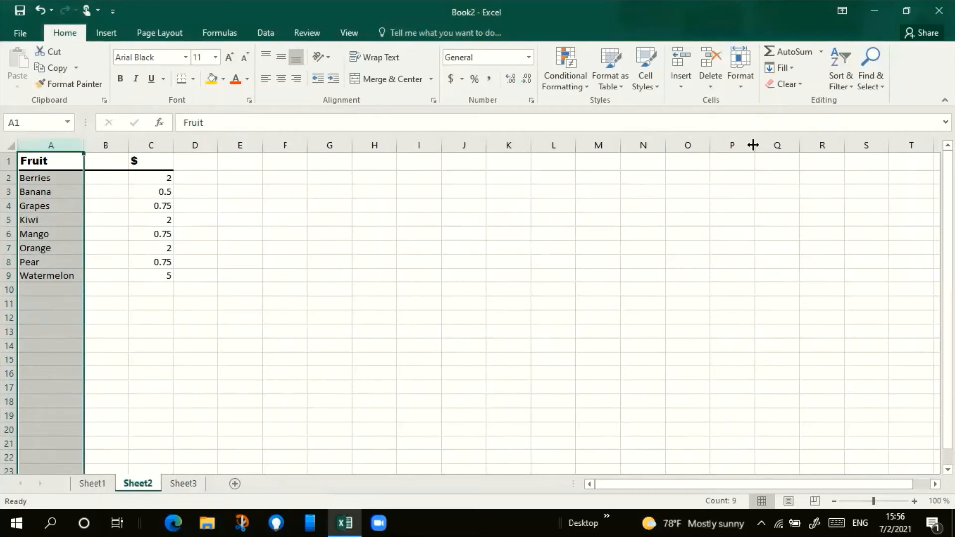
Step: View the exact Column Width setting of column A, and close it without entering a value
{"action": "left_click", "coordinate": [741, 84]}
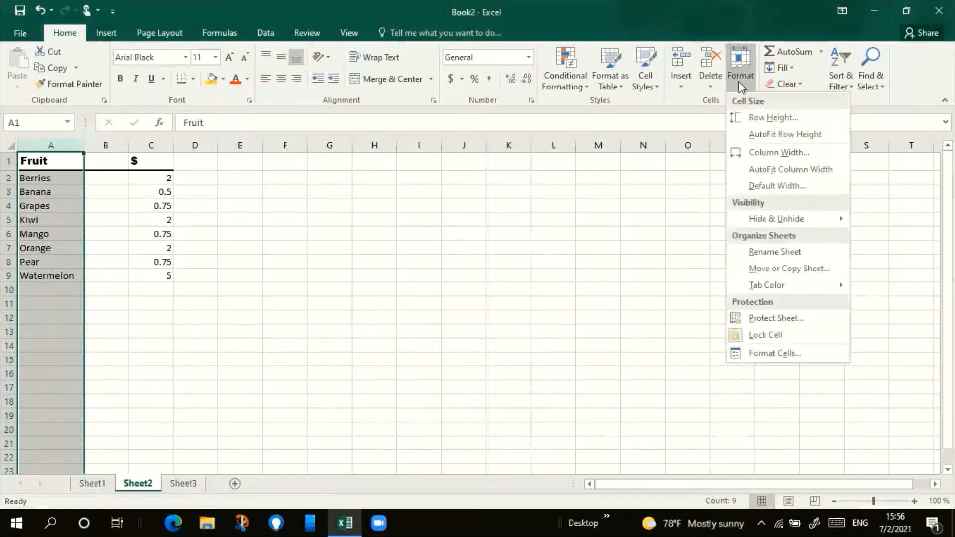
{"action": "left_click", "coordinate": [773, 155]}
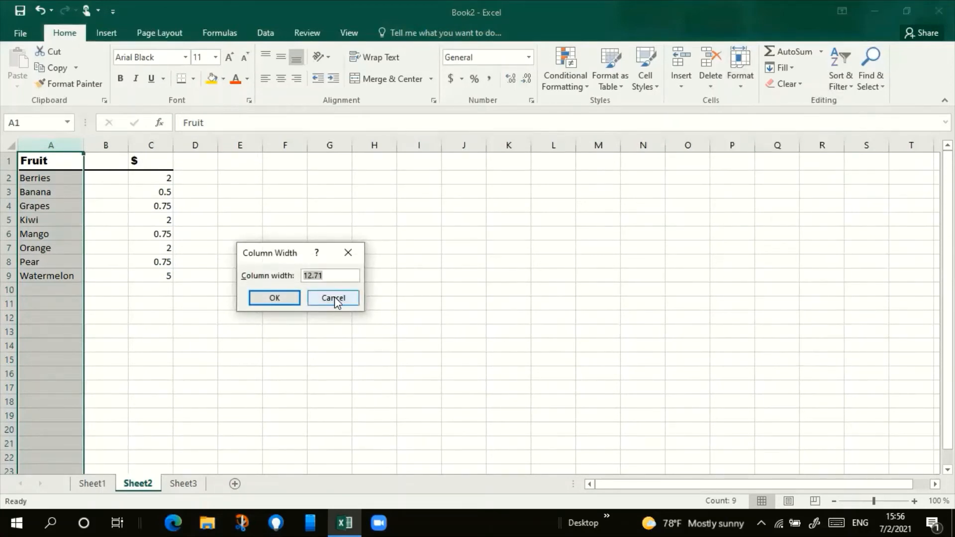
{"action": "left_click", "coordinate": [334, 297]}
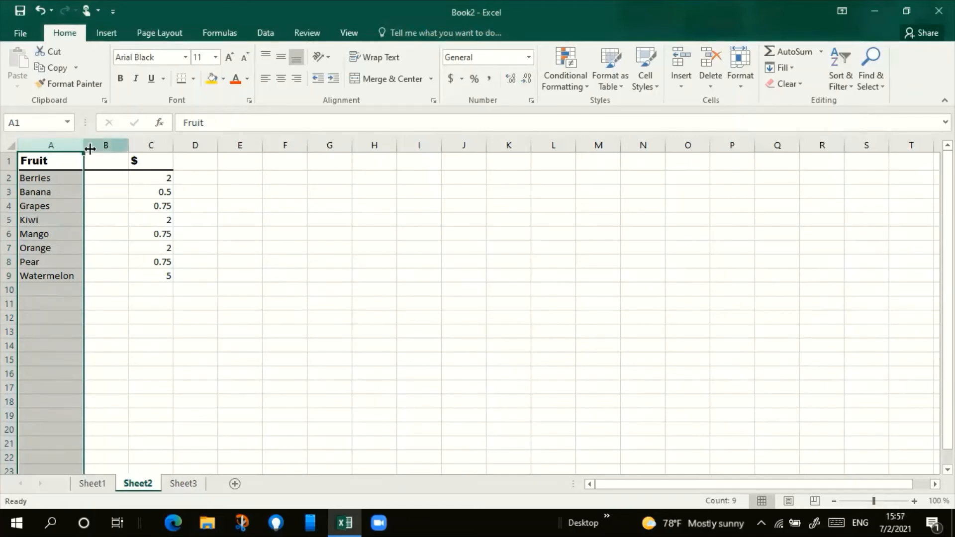
Step: Try widening columns A to C together to one equal width, and undo the resize
{"action": "left_click", "coordinate": [134, 206]}
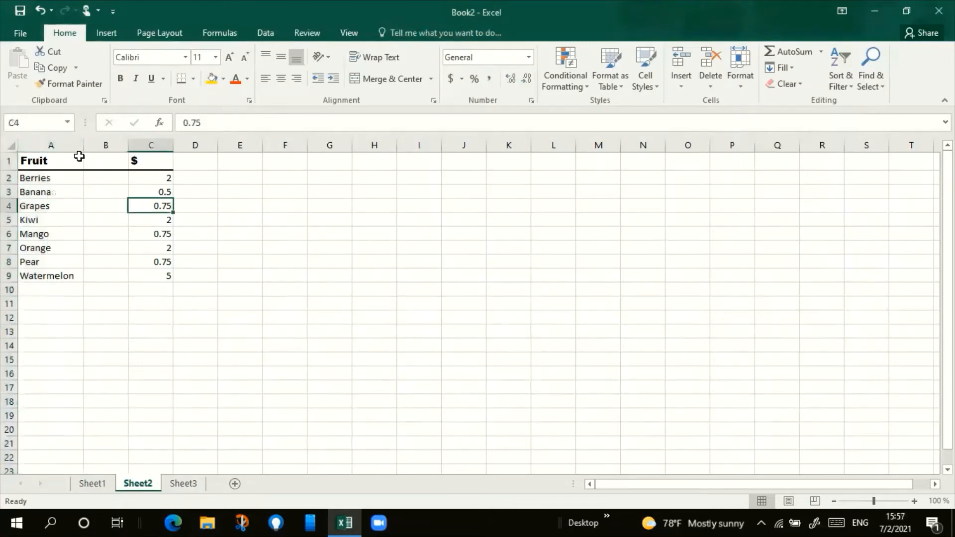
{"action": "left_click_drag", "start_coordinate": [75, 145], "coordinate": [199, 145]}
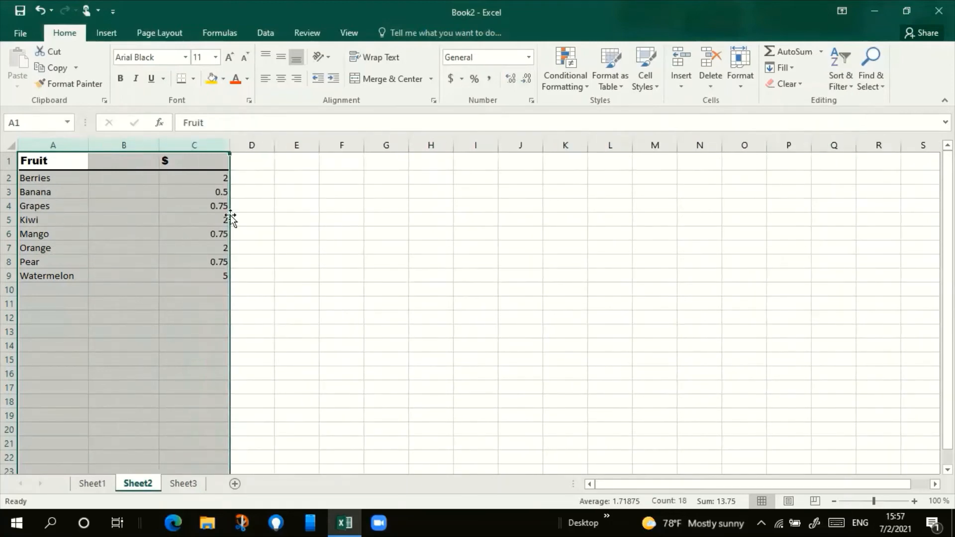
{"action": "key", "text": "ctrl+z"}
{"action": "left_click", "coordinate": [238, 263]}
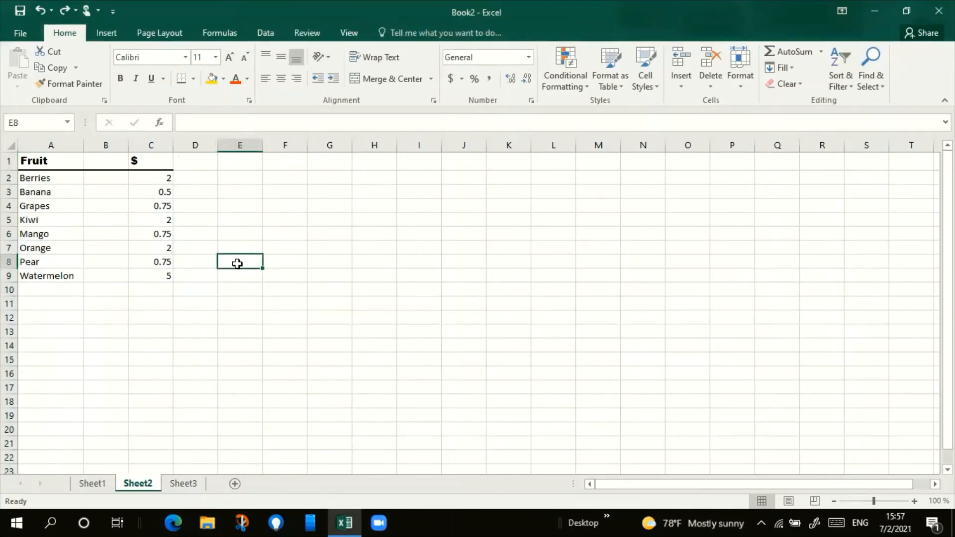
Step: AutoFit the widths of columns A to C to their contents
{"action": "left_click", "coordinate": [50, 145]}
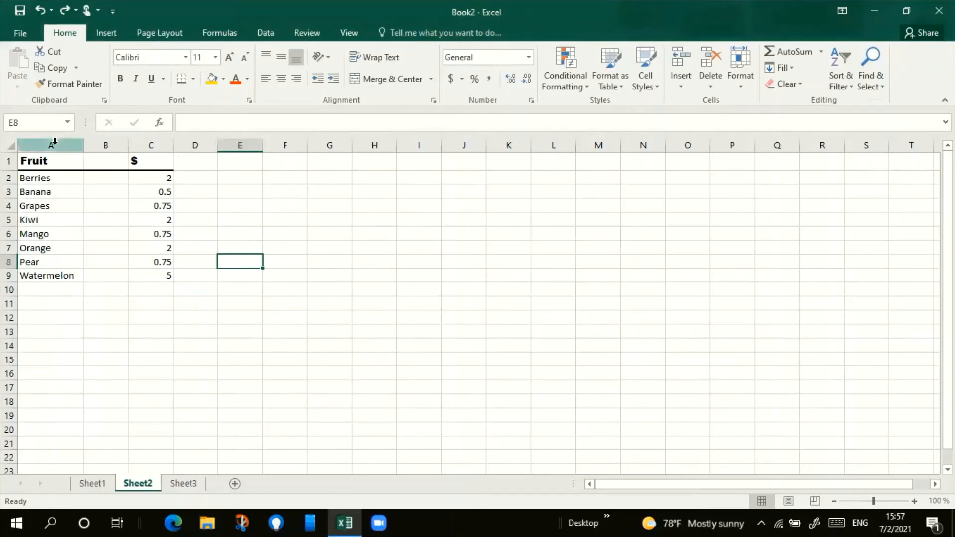
{"action": "left_click_drag", "start_coordinate": [83, 145], "coordinate": [157, 139]}
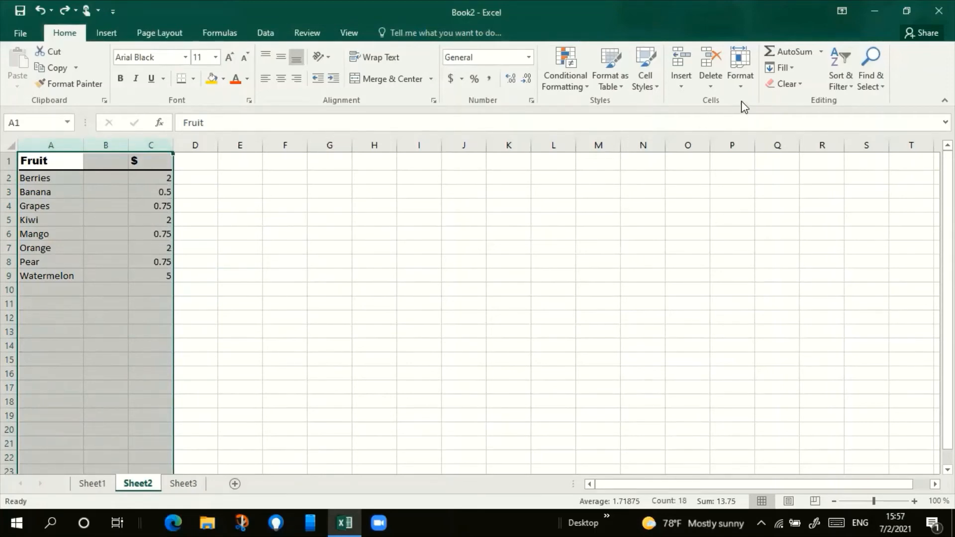
{"action": "left_click", "coordinate": [741, 75]}
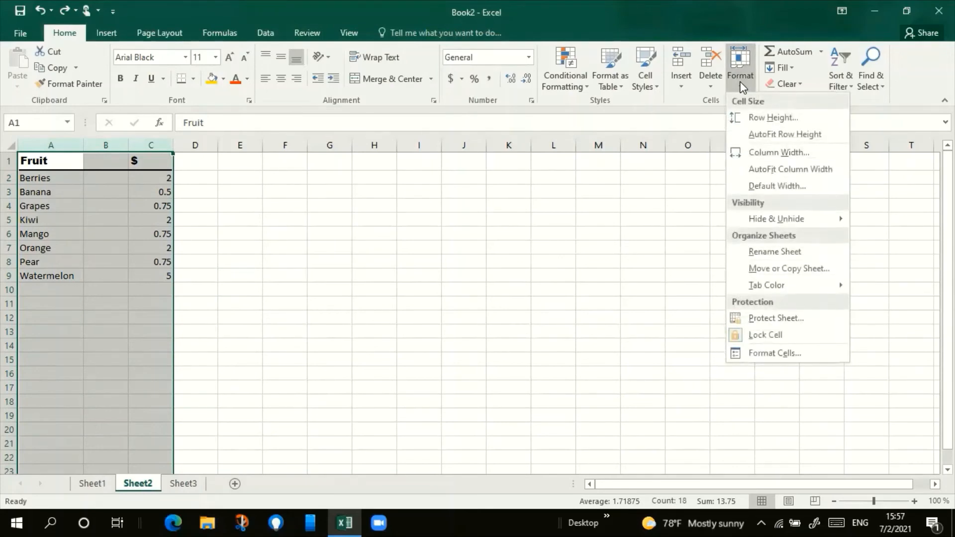
{"action": "left_click", "coordinate": [758, 168]}
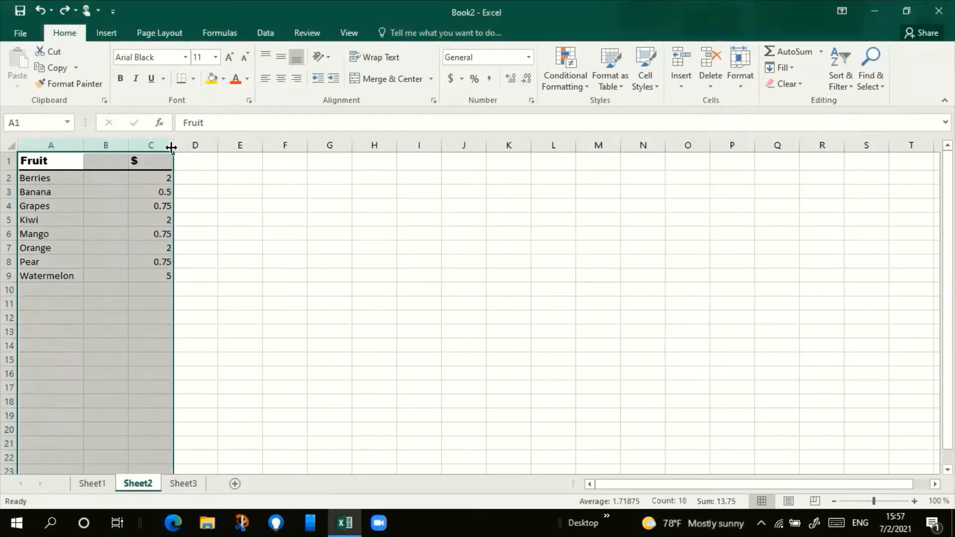
{"action": "double_click", "coordinate": [171, 148]}
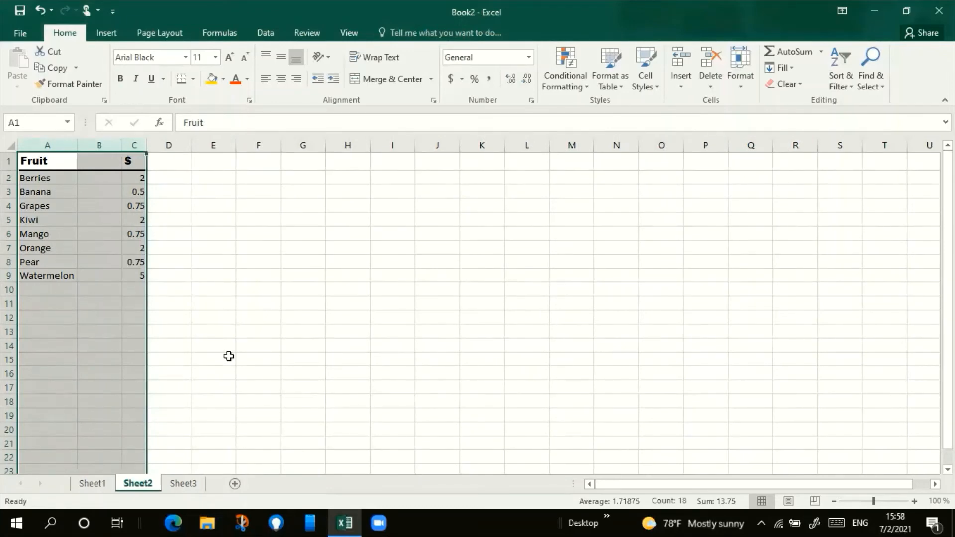
{"action": "left_click", "coordinate": [241, 317]}
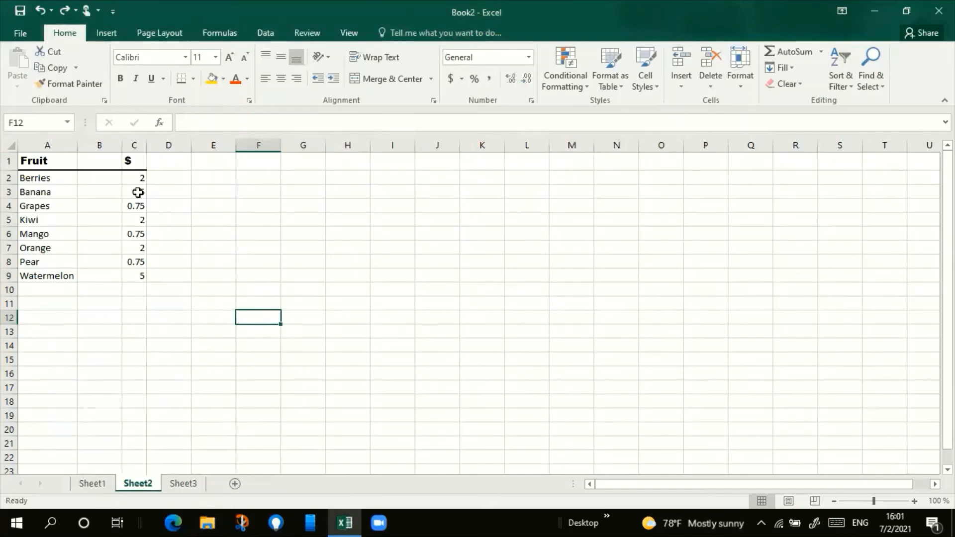
Step: Hide the empty column B between the fruit names and the prices
{"action": "left_click", "coordinate": [115, 145]}
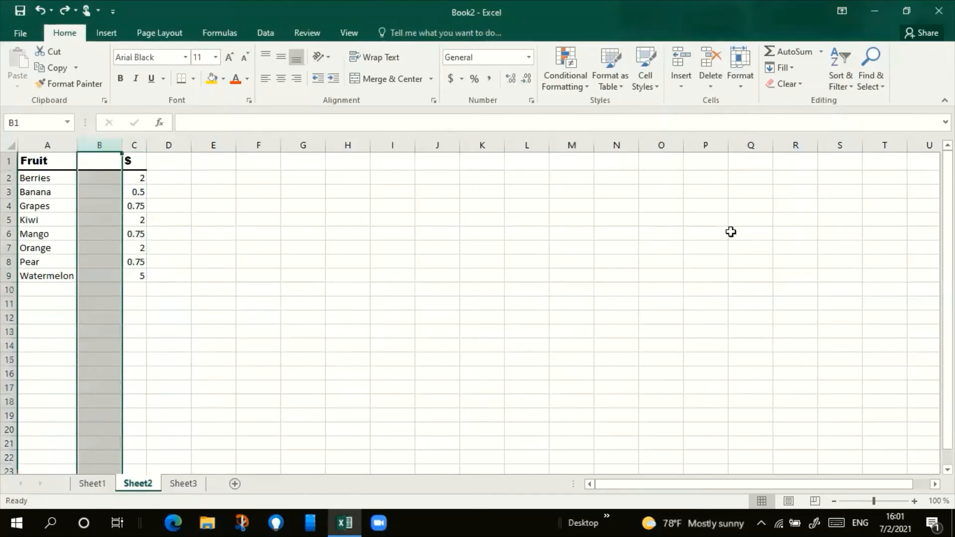
{"action": "left_click", "coordinate": [740, 89]}
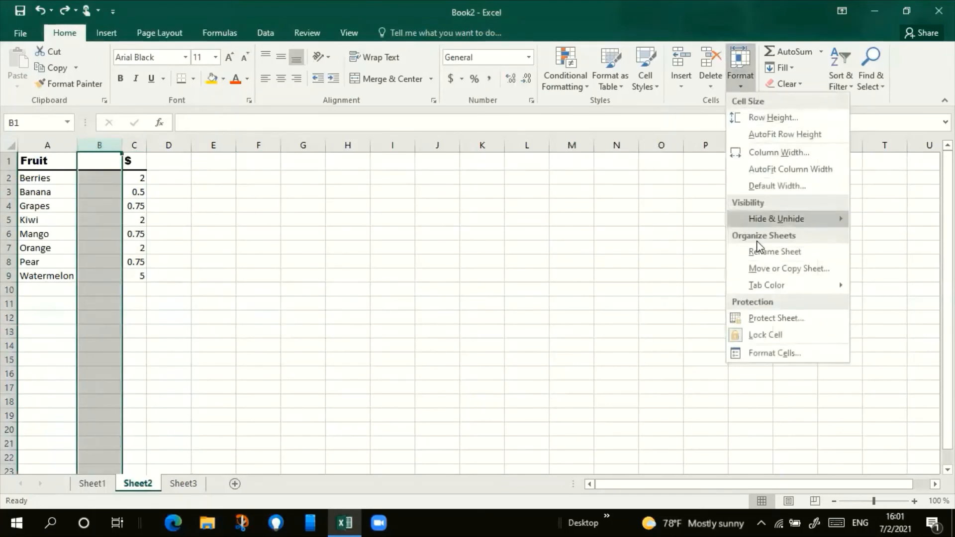
{"action": "mouse_move", "coordinate": [763, 217]}
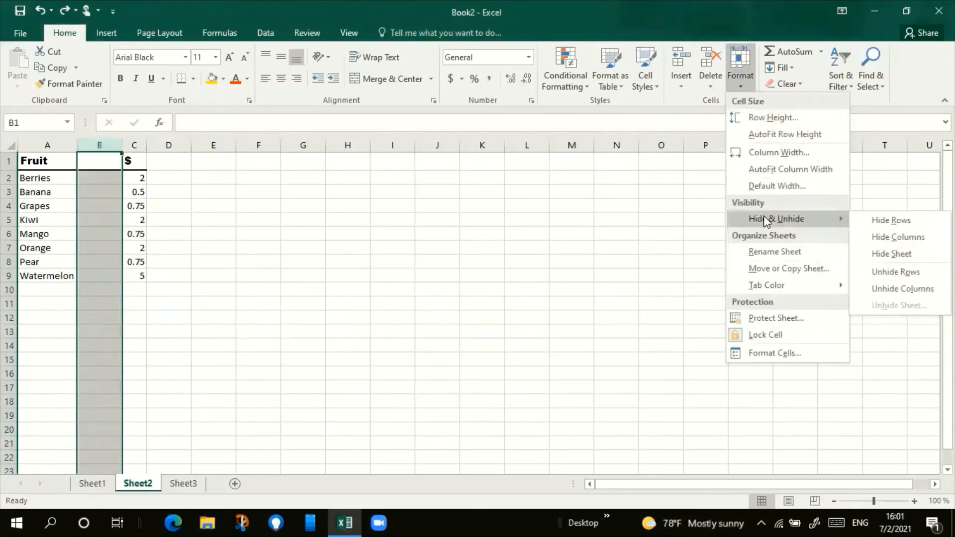
{"action": "left_click", "coordinate": [886, 237]}
{"action": "left_click", "coordinate": [274, 333]}
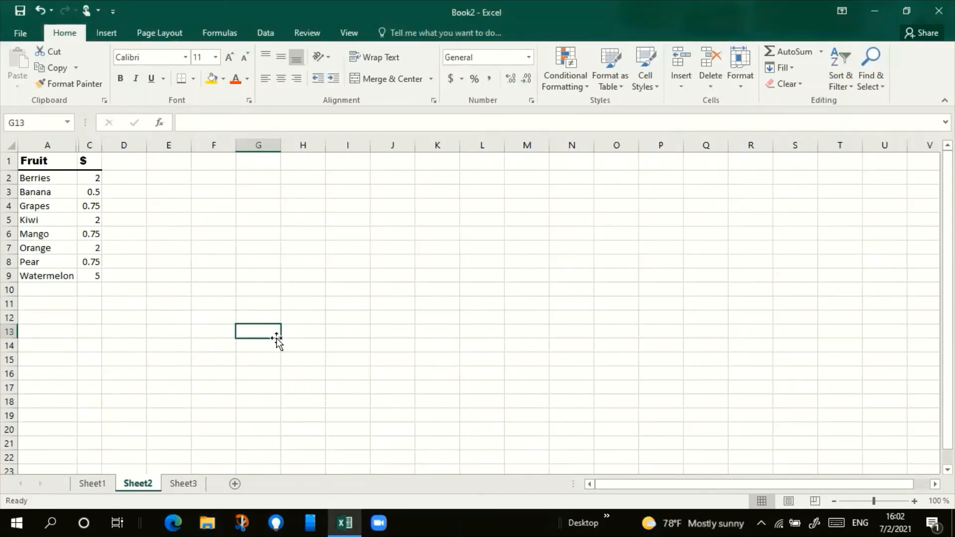
Step: Unhide column B by selecting the header cells on both sides of it, A1 to C1
{"action": "left_click", "coordinate": [80, 162]}
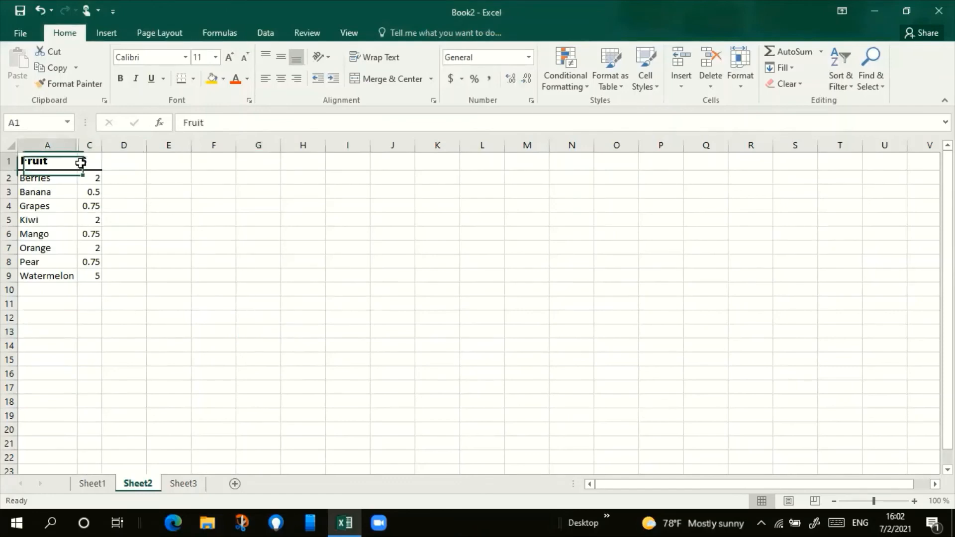
{"action": "left_click_drag", "start_coordinate": [80, 162], "coordinate": [89, 163]}
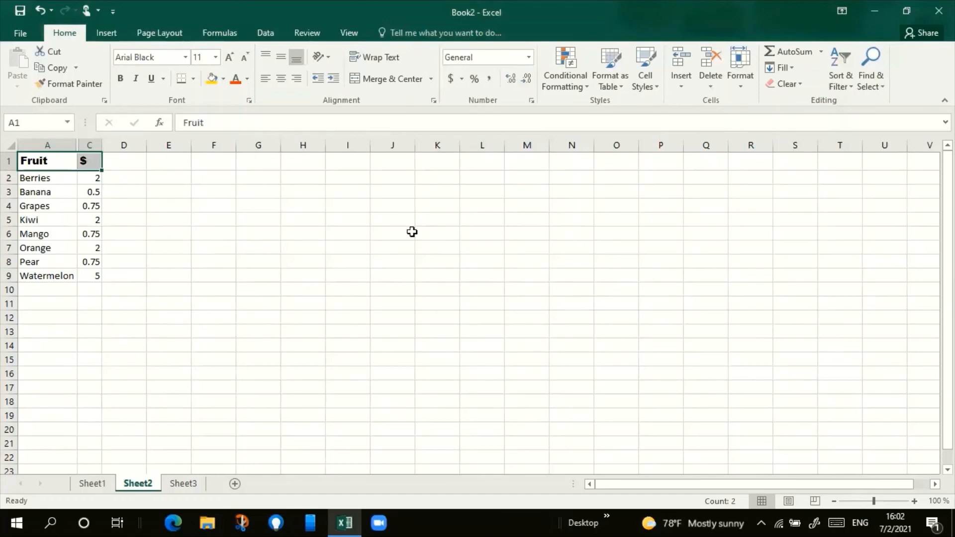
{"action": "left_click", "coordinate": [736, 72]}
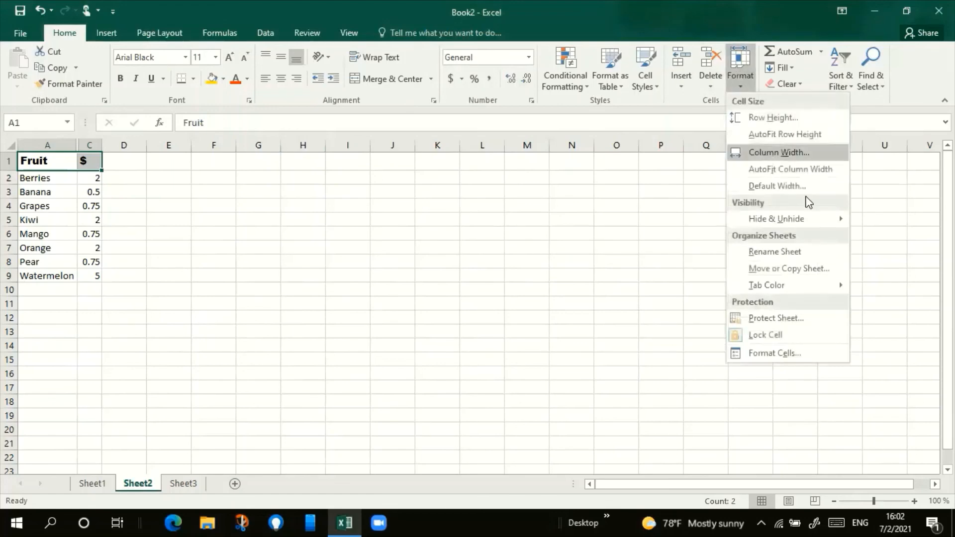
{"action": "mouse_move", "coordinate": [830, 219]}
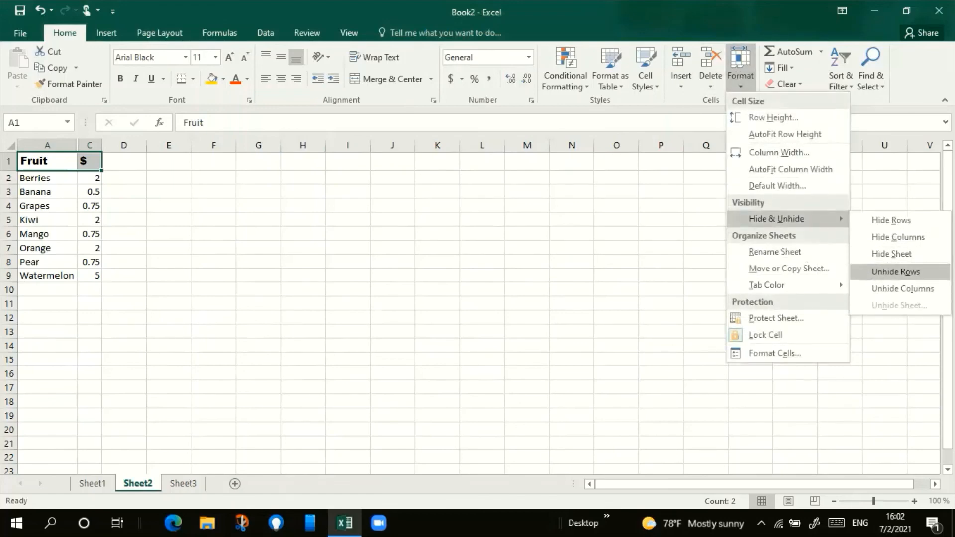
{"action": "right_click", "coordinate": [928, 292]}
{"action": "left_click", "coordinate": [928, 293]}
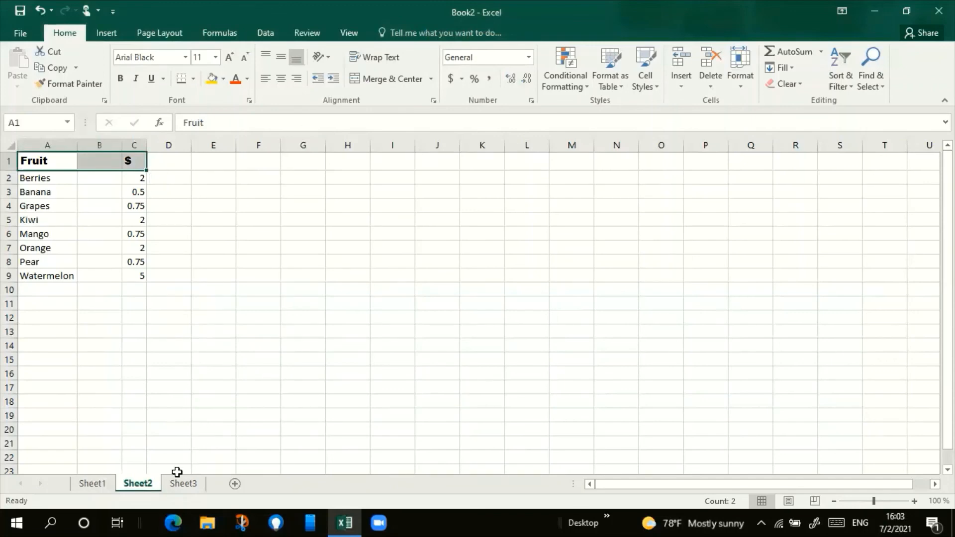
Step: Hide the empty worksheet Sheet1
{"action": "left_click", "coordinate": [92, 485]}
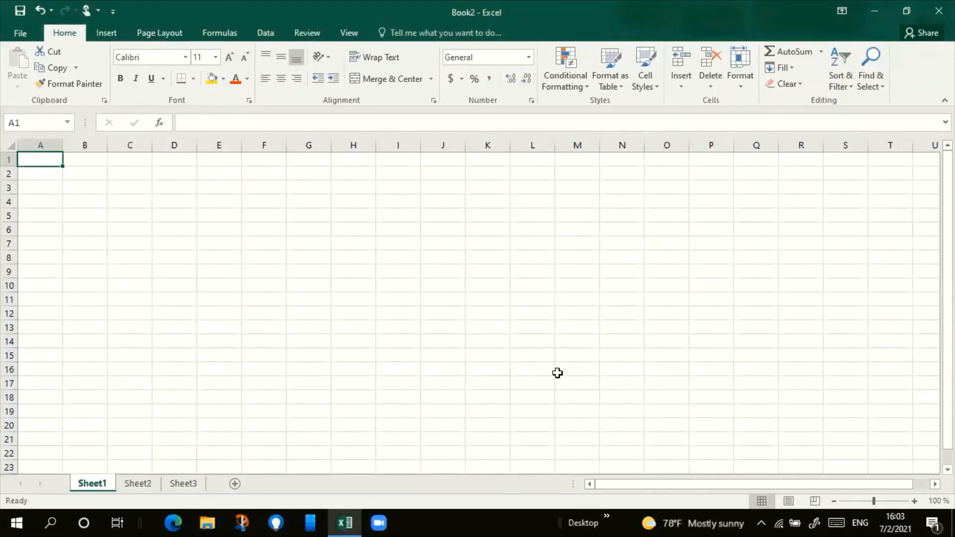
{"action": "left_click", "coordinate": [742, 80]}
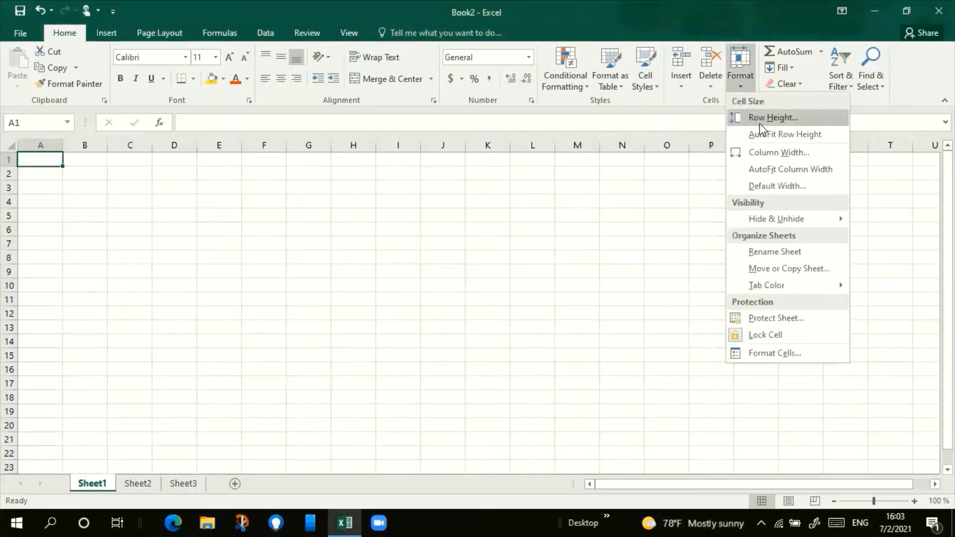
{"action": "mouse_move", "coordinate": [824, 222]}
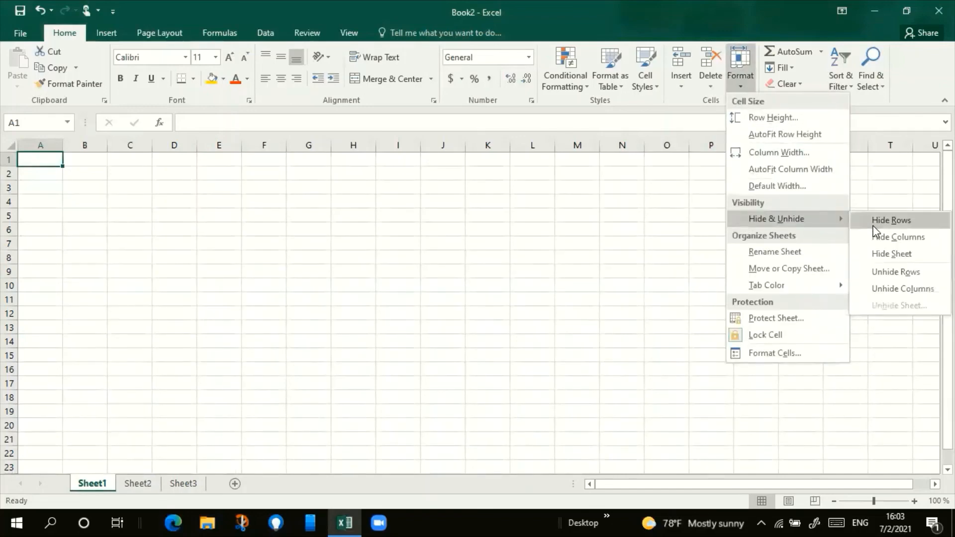
{"action": "left_click", "coordinate": [895, 253]}
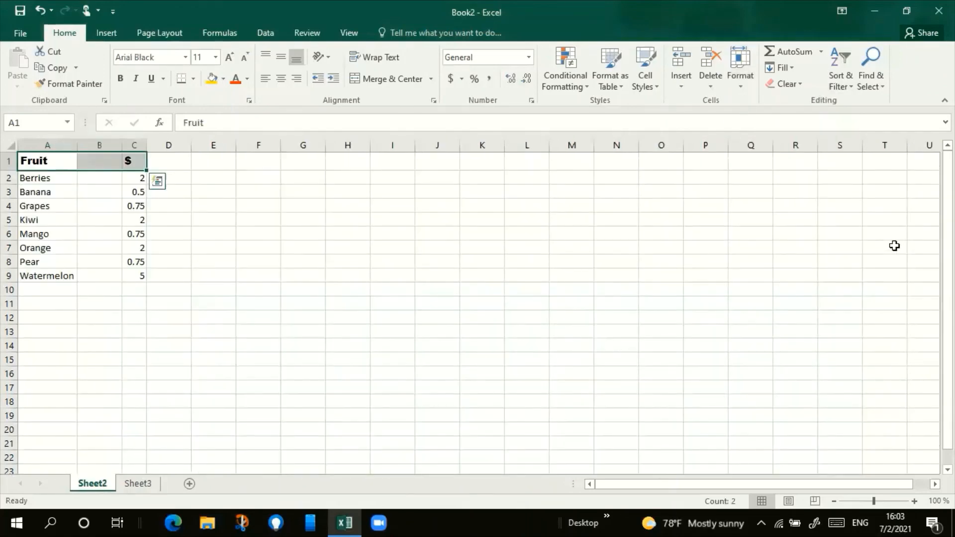